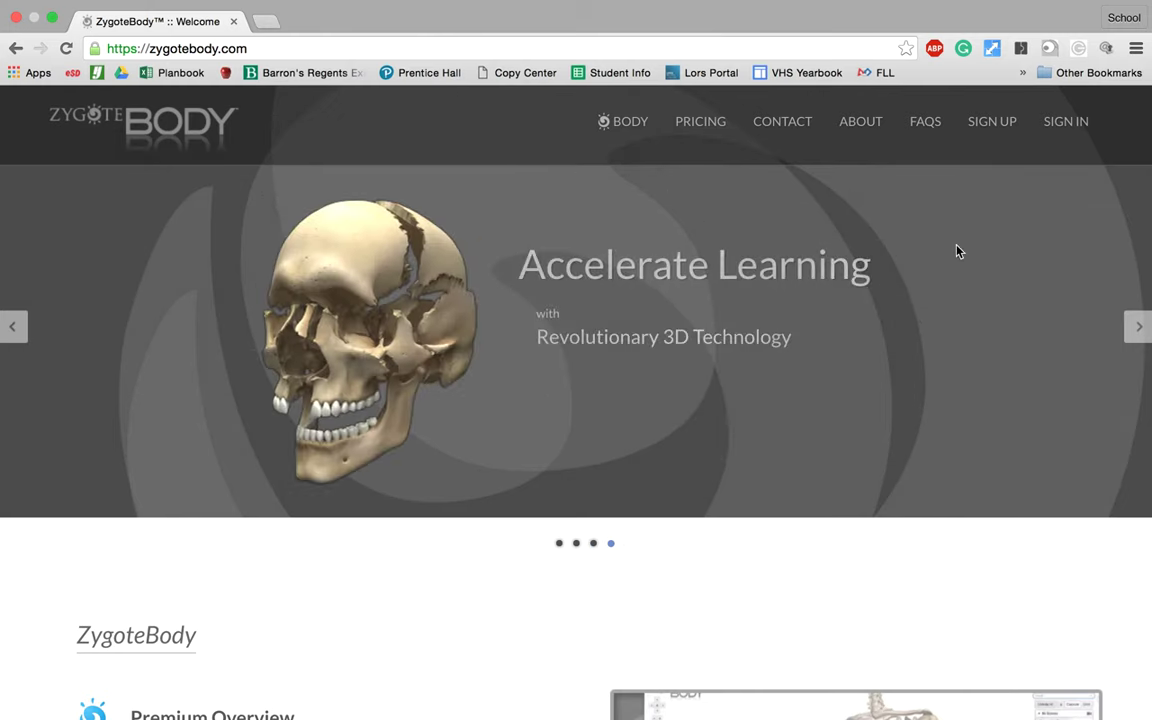
Go to the ZygoteBody sign-in page from the home page's top navigation.
{"action": "left_click", "coordinate": [1074, 124]}
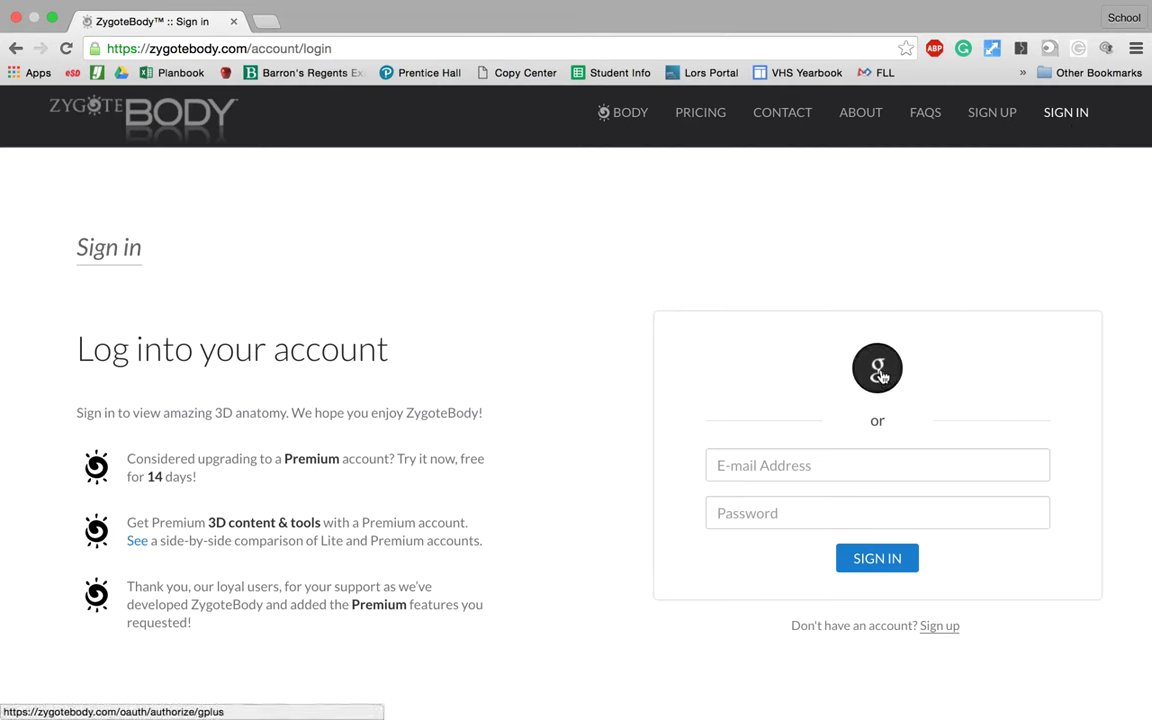
Sign in with a Google account and allow ZygoteBody access to it.
{"action": "left_click", "coordinate": [879, 372]}
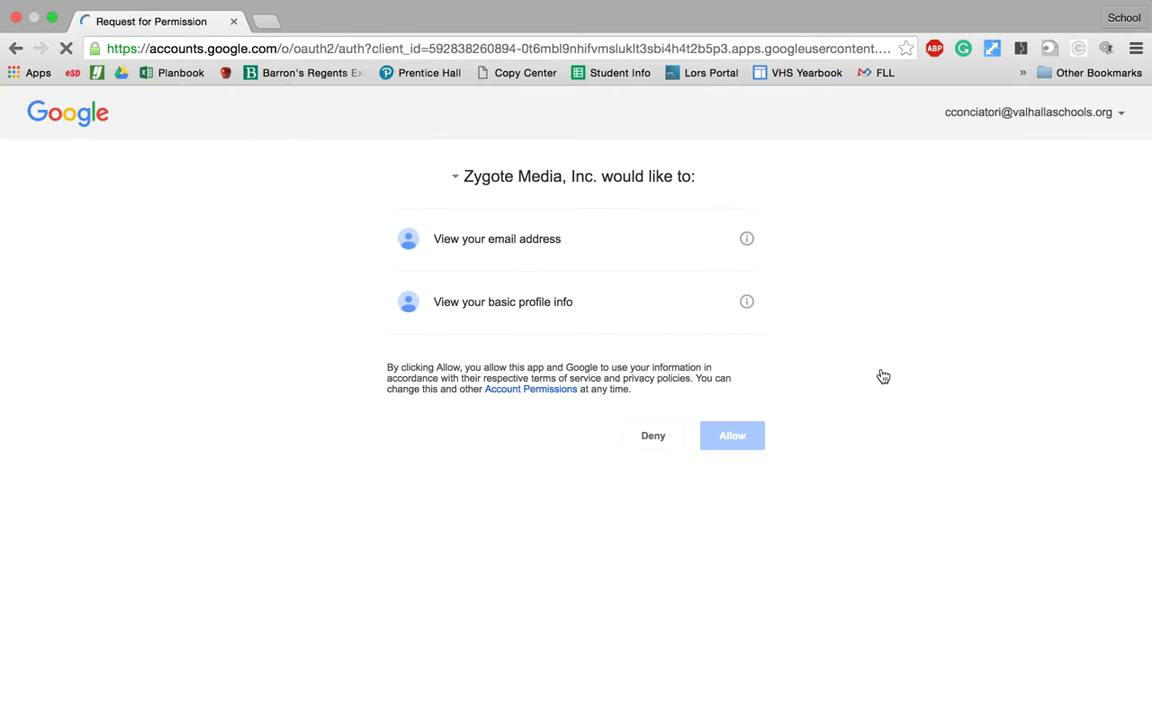
{"action": "left_click", "coordinate": [745, 440]}
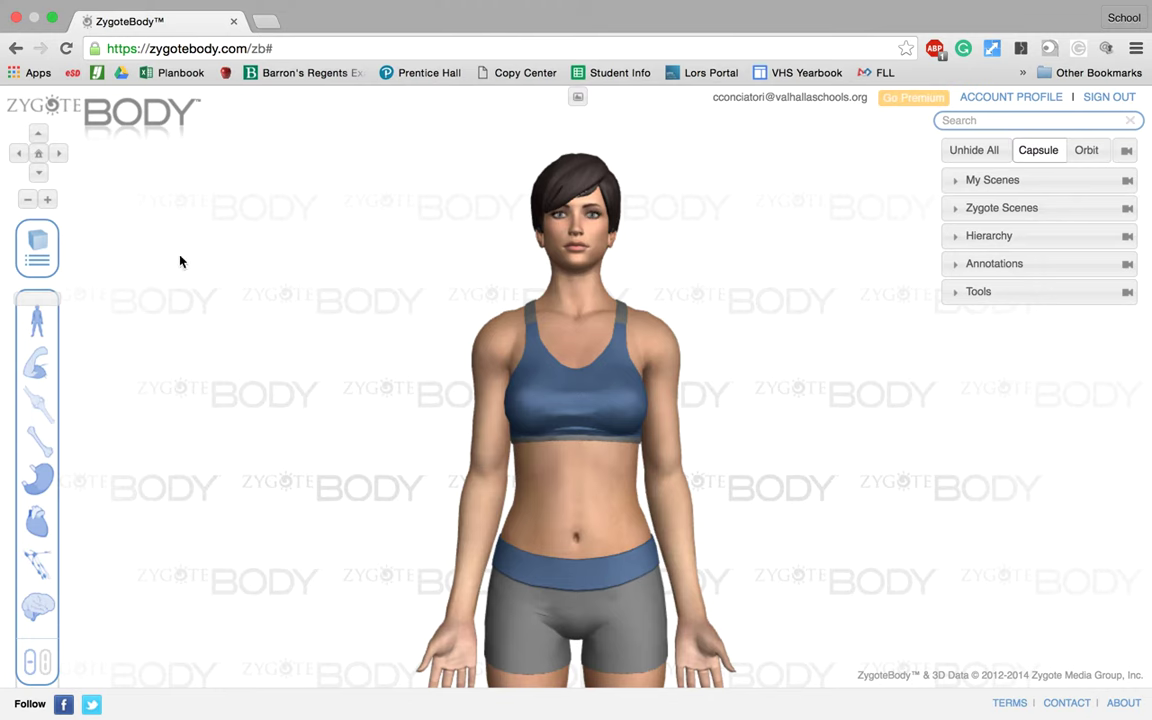
Check the Adult Female, Adult Male and Components model options, then start adjusting the layer depth.
{"action": "mouse_move", "coordinate": [53, 268]}
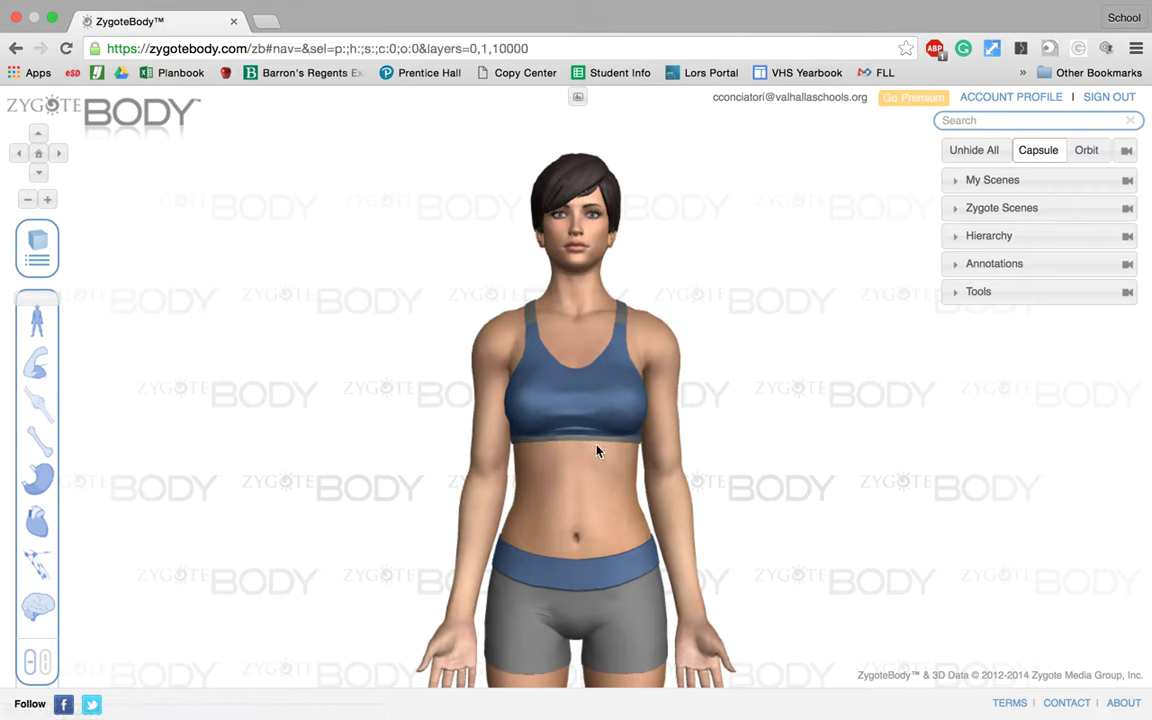
{"action": "left_click", "coordinate": [40, 299]}
{"action": "mouse_move", "coordinate": [40, 299]}
{"action": "left_mouse_down"}
{"action": "mouse_move", "coordinate": [37, 646]}
{"action": "mouse_move", "coordinate": [54, 301]}
{"action": "mouse_move", "coordinate": [47, 583]}
{"action": "mouse_move", "coordinate": [58, 364]}
{"action": "left_mouse_up"}
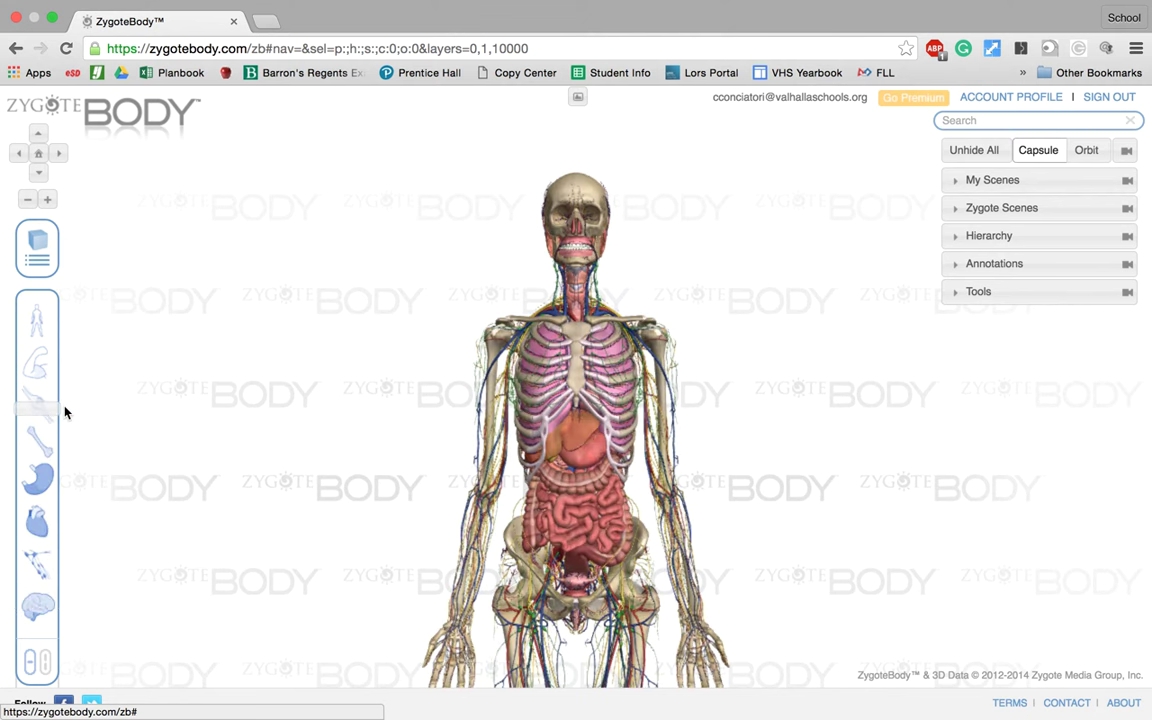
{"action": "left_click", "coordinate": [44, 477]}
{"action": "left_click_drag", "start_coordinate": [44, 477], "coordinate": [44, 301]}
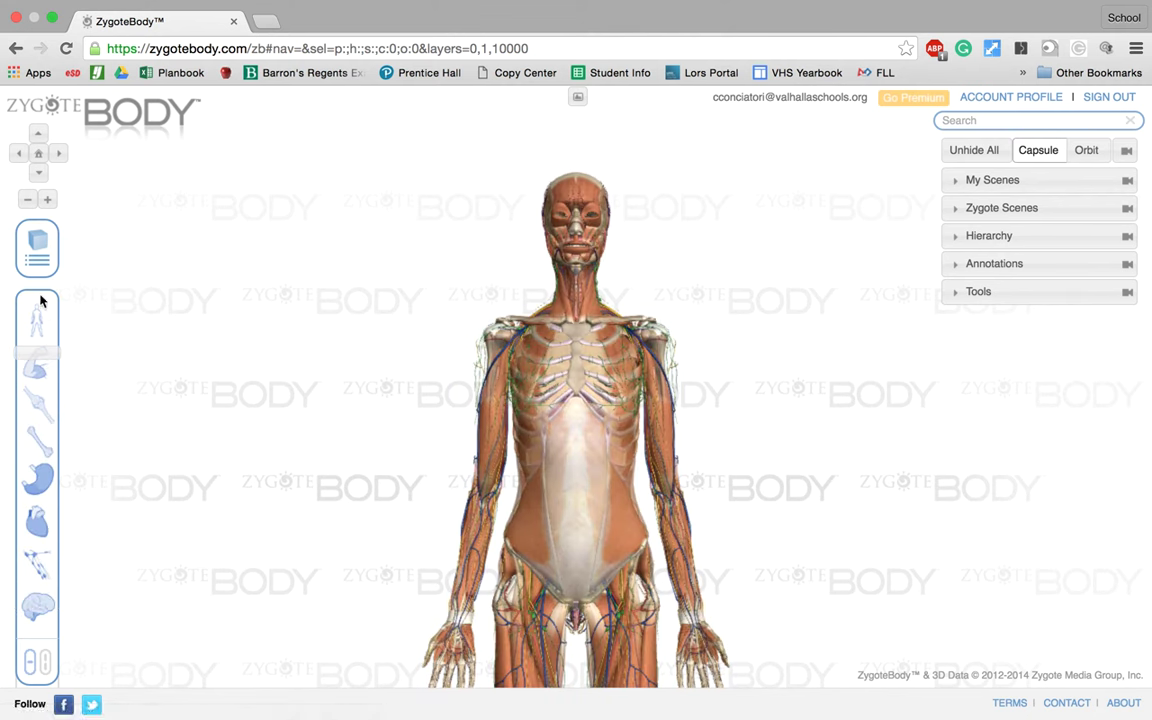
{"action": "left_click_drag", "start_coordinate": [41, 362], "coordinate": [45, 289]}
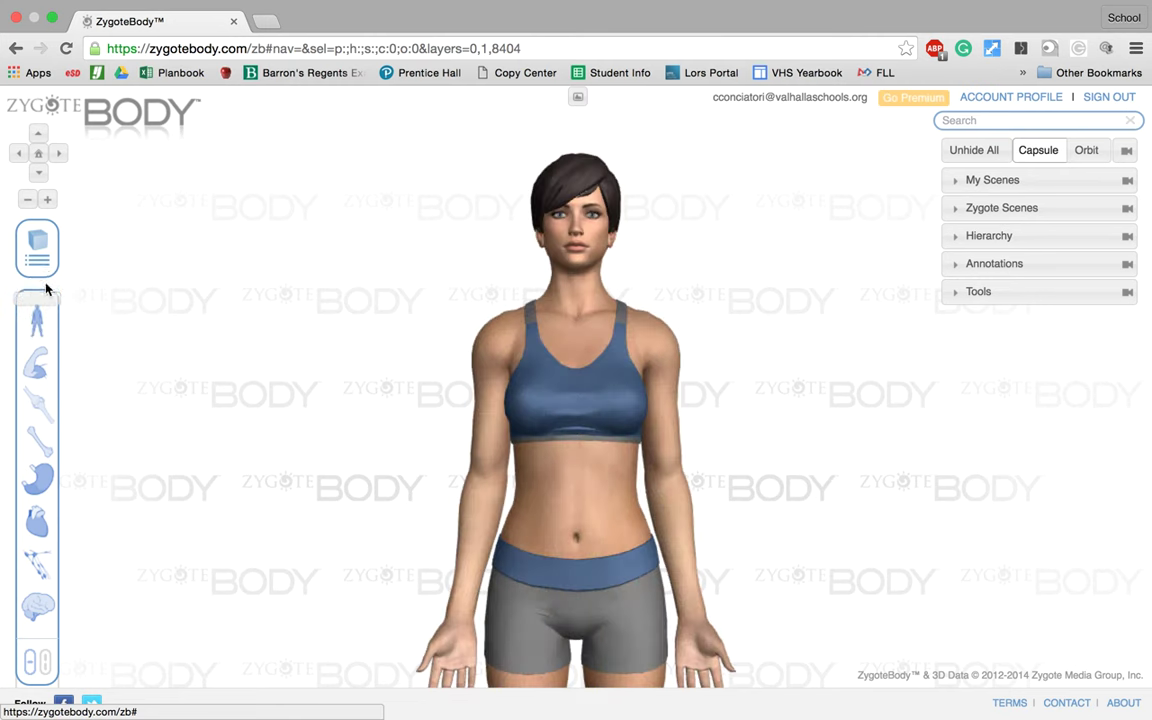
{"action": "left_click", "coordinate": [45, 668]}
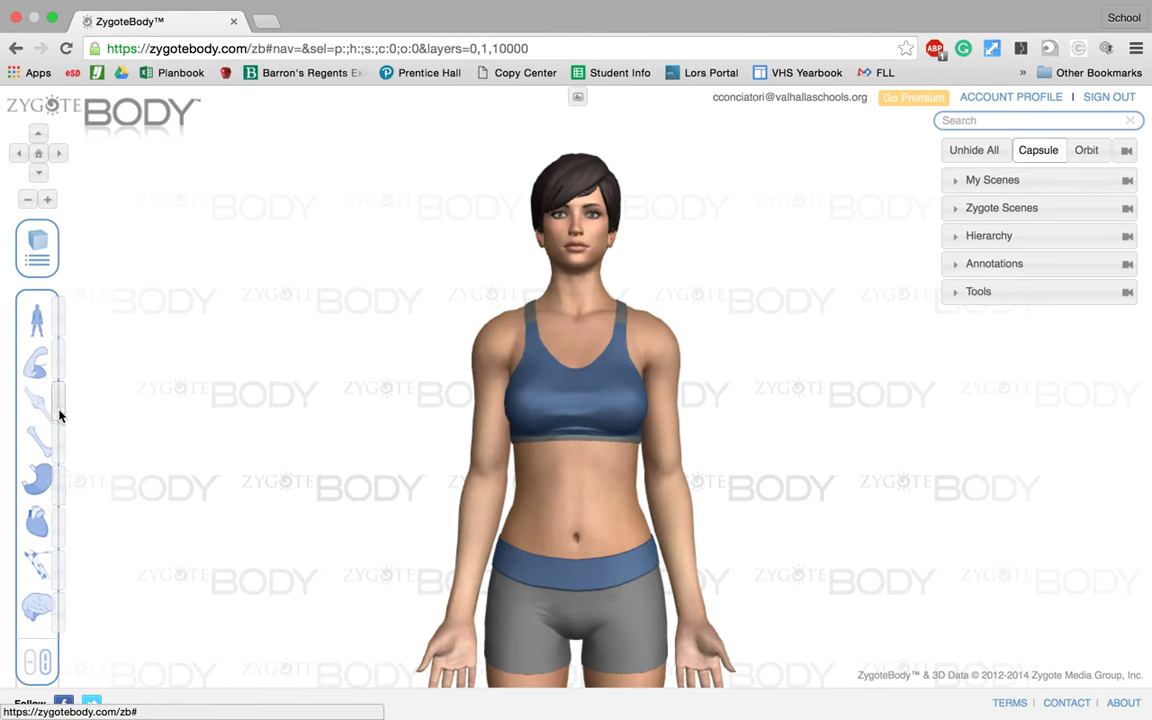
Hide the organ, circulatory, skin, nerve, brain, muscle and ligament layers, then restore the digestive organs.
{"action": "left_click_drag", "start_coordinate": [55, 484], "coordinate": [2, 482]}
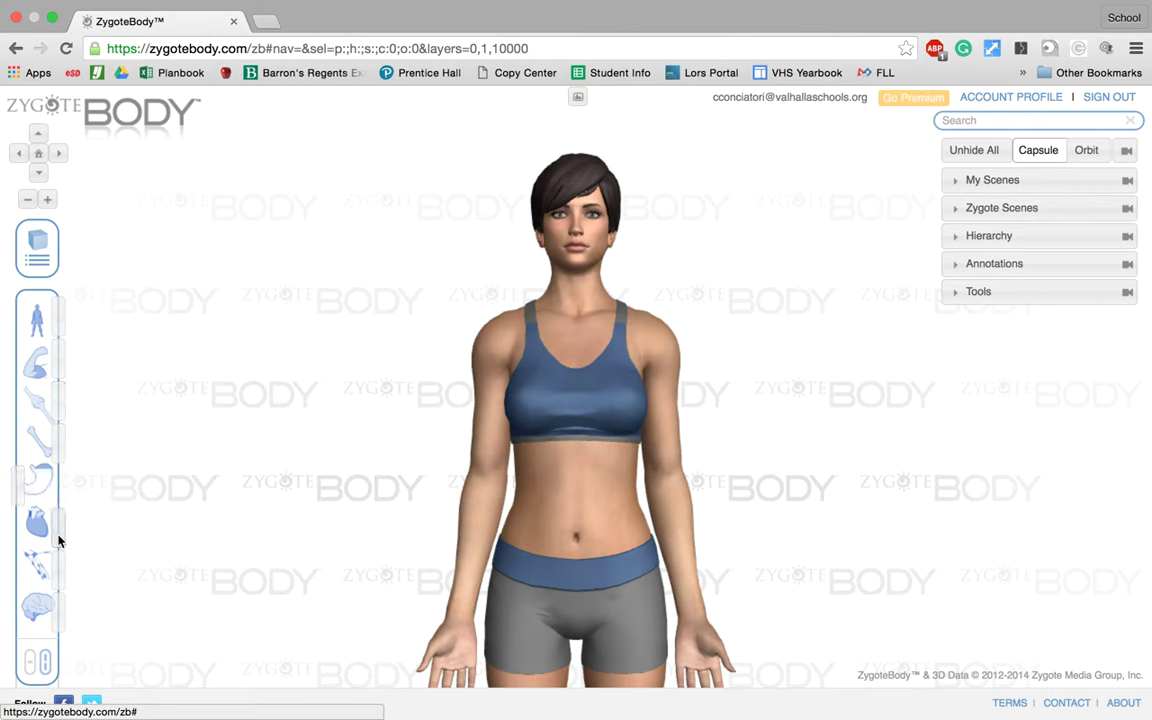
{"action": "left_click_drag", "start_coordinate": [57, 526], "coordinate": [13, 504]}
{"action": "left_click_drag", "start_coordinate": [58, 325], "coordinate": [5, 314]}
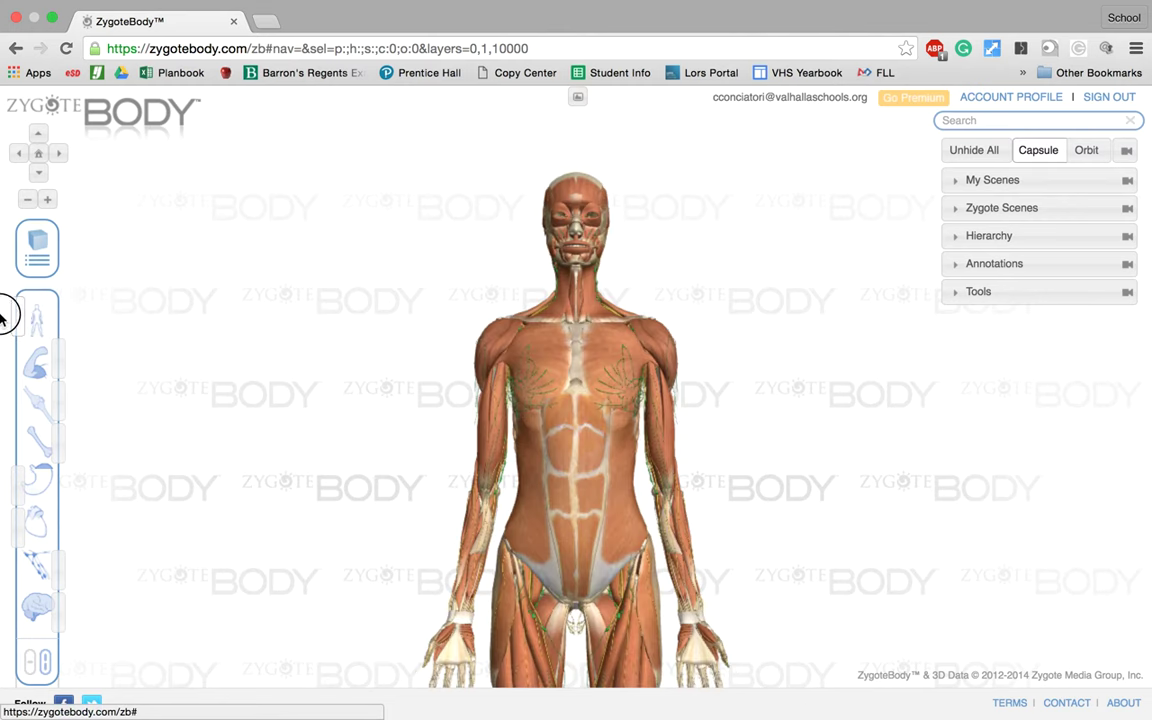
{"action": "left_click_drag", "start_coordinate": [59, 571], "coordinate": [10, 575]}
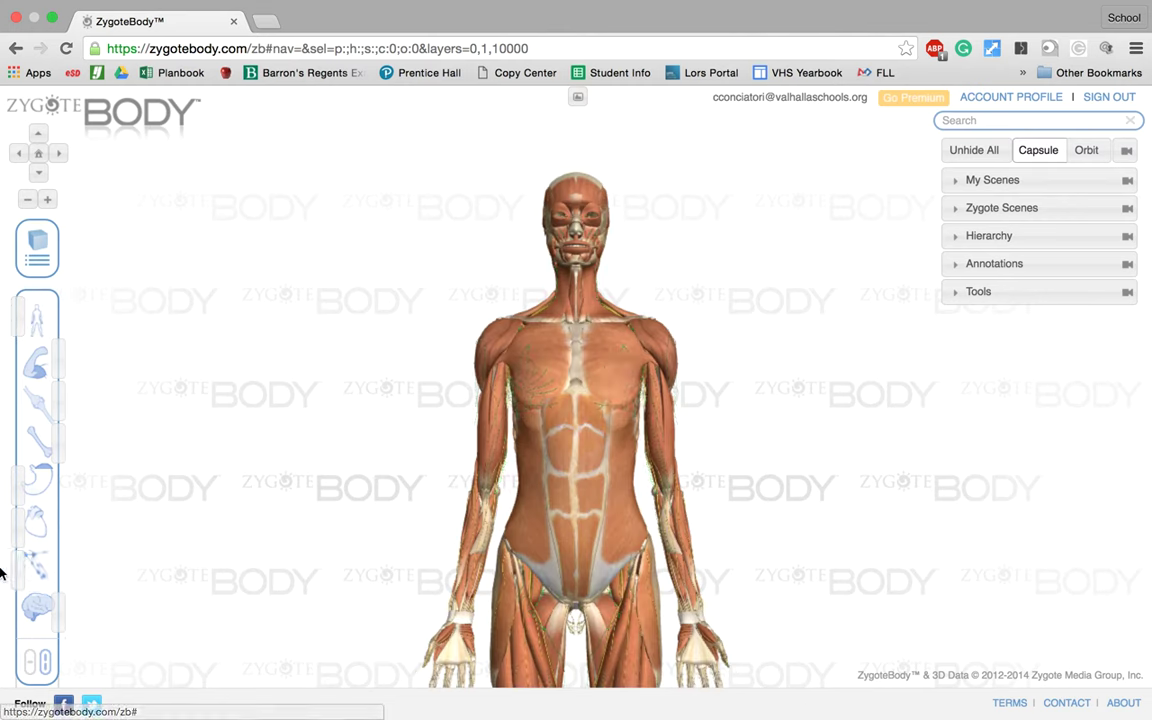
{"action": "left_click_drag", "start_coordinate": [57, 614], "coordinate": [8, 617]}
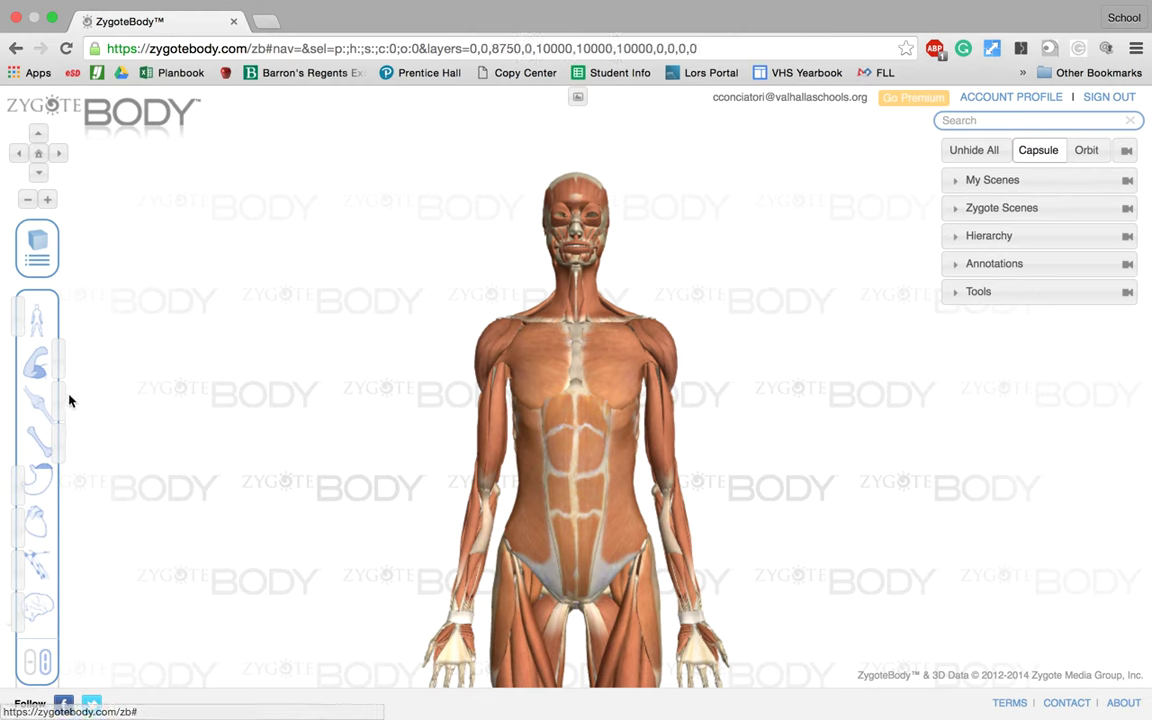
{"action": "left_click_drag", "start_coordinate": [59, 366], "coordinate": [6, 361]}
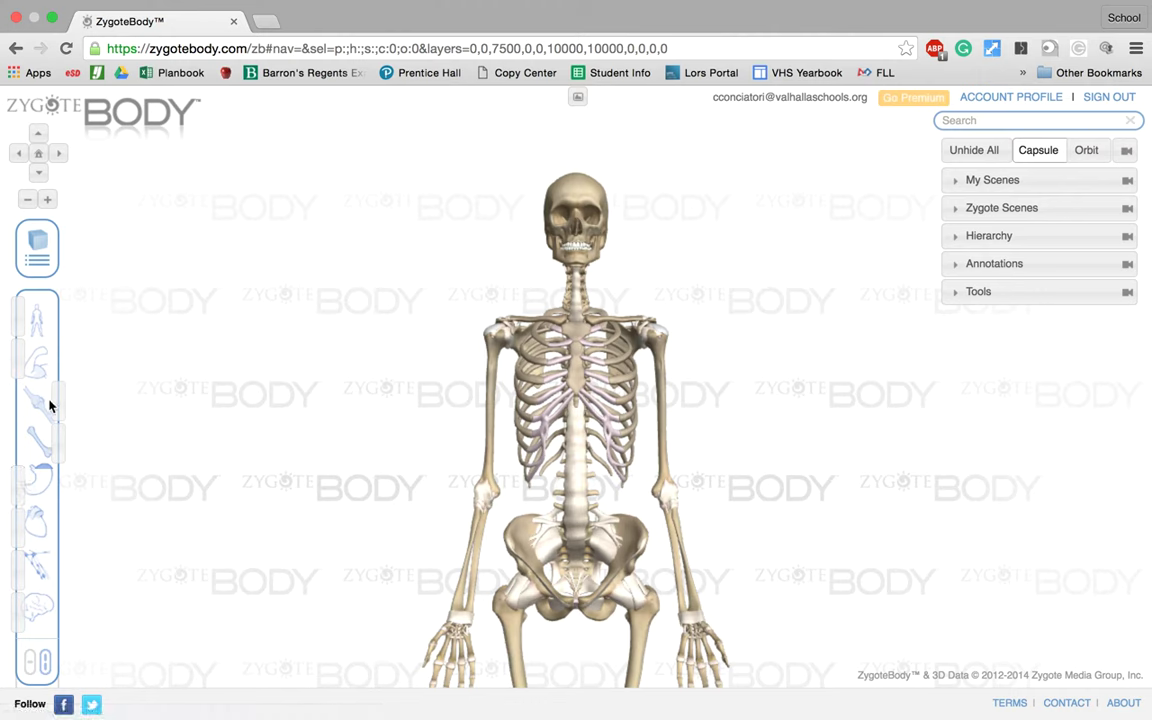
{"action": "left_click_drag", "start_coordinate": [58, 404], "coordinate": [5, 398]}
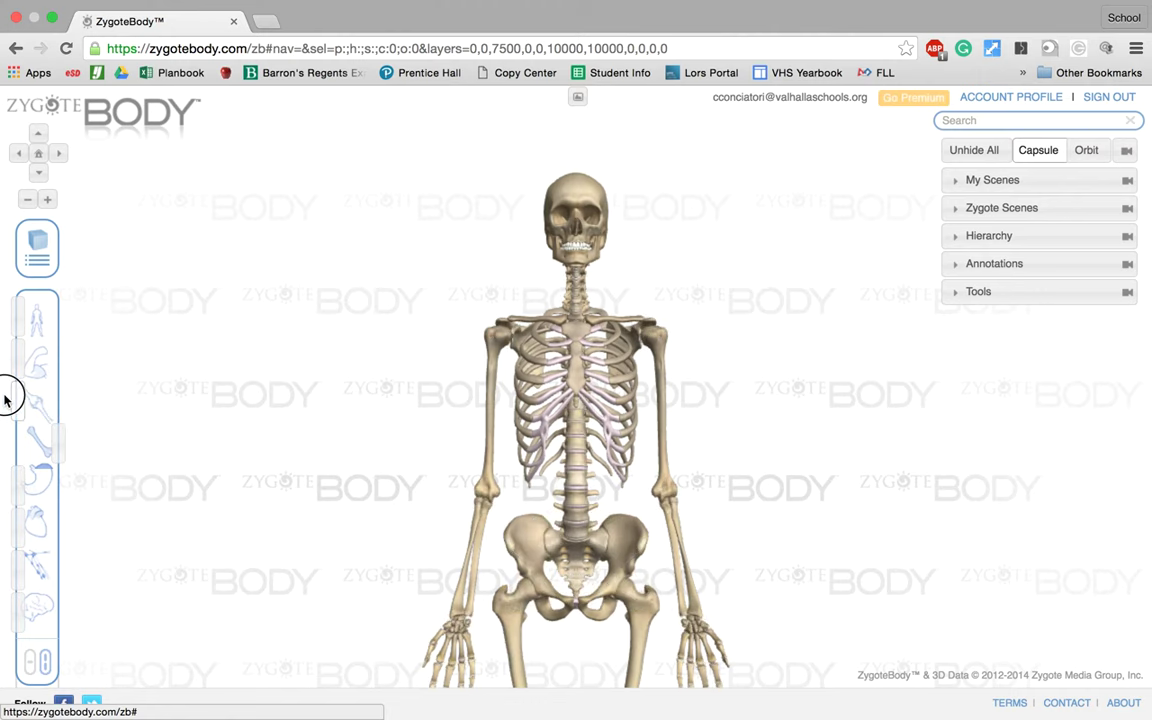
{"action": "left_click_drag", "start_coordinate": [20, 486], "coordinate": [66, 499]}
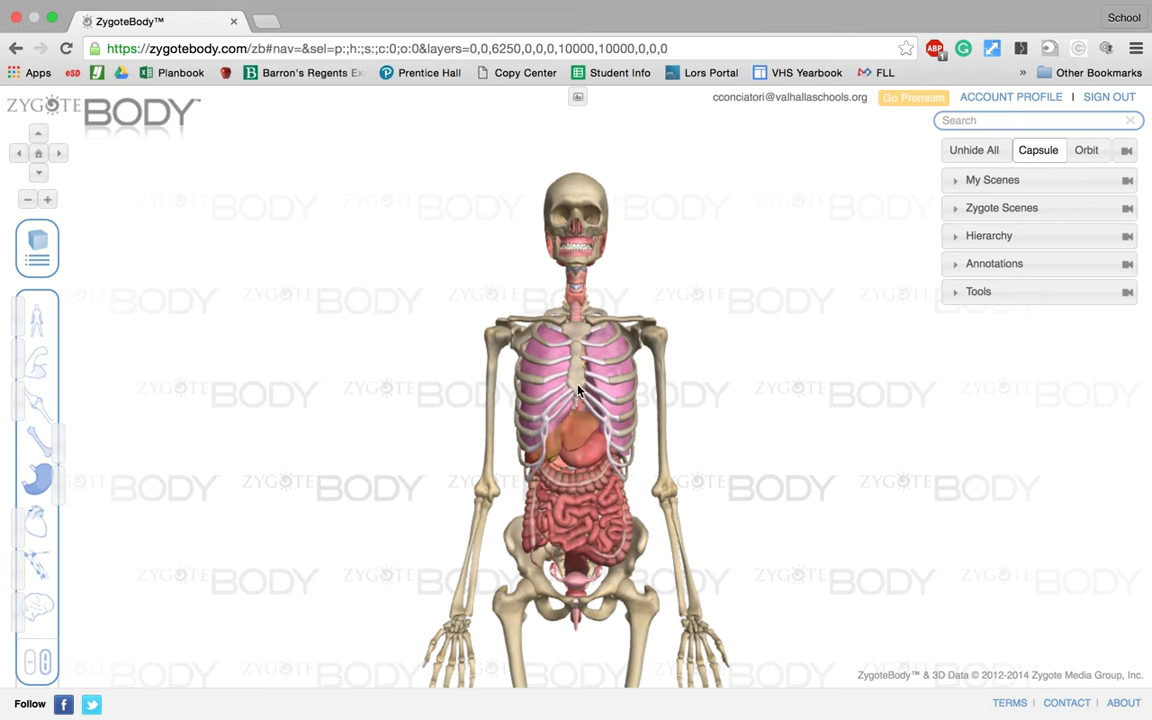
Orbit the skeleton slightly toward its side and zoom in, then back out.
{"action": "mouse_move", "coordinate": [571, 455]}
{"action": "left_mouse_down"}
{"action": "mouse_move", "coordinate": [617, 442]}
{"action": "mouse_move", "coordinate": [679, 455]}
{"action": "mouse_move", "coordinate": [429, 440]}
{"action": "mouse_move", "coordinate": [725, 455]}
{"action": "mouse_move", "coordinate": [523, 397]}
{"action": "mouse_move", "coordinate": [481, 419]}
{"action": "mouse_move", "coordinate": [603, 437]}
{"action": "mouse_move", "coordinate": [572, 430]}
{"action": "left_mouse_up"}
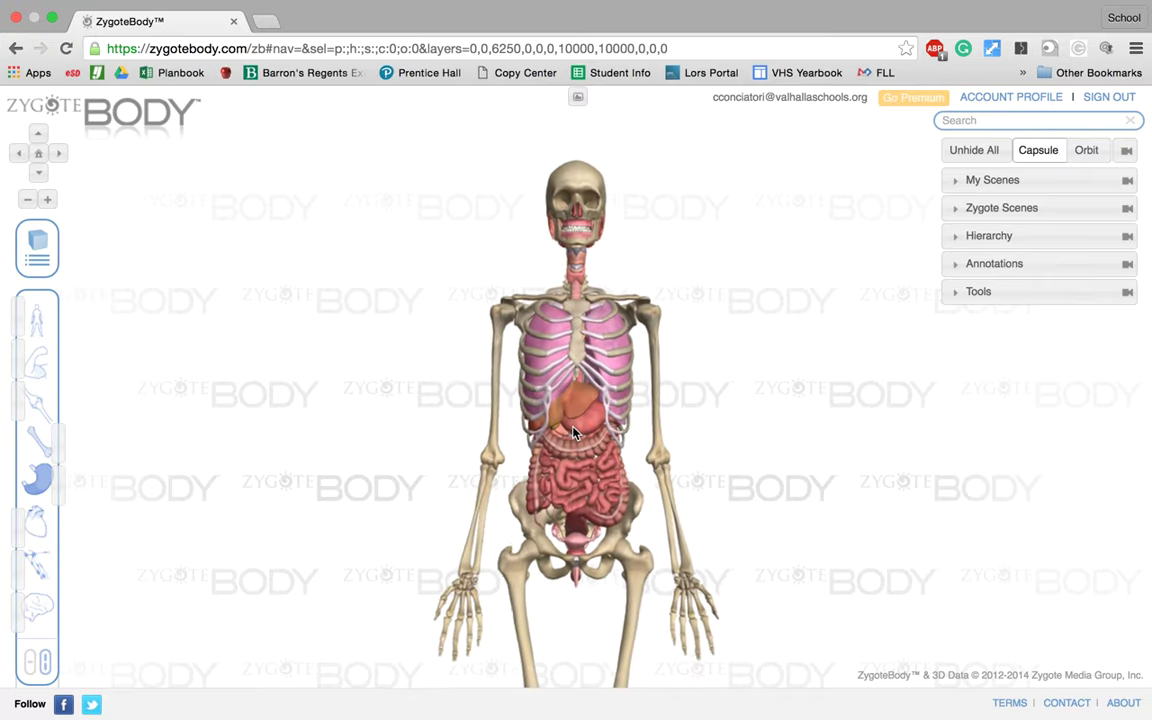
{"action": "scroll", "coordinate": [573, 432], "scroll_direction": "up", "scroll_amount": 2}
{"action": "scroll", "coordinate": [573, 432], "scroll_direction": "up", "scroll_amount": 5}
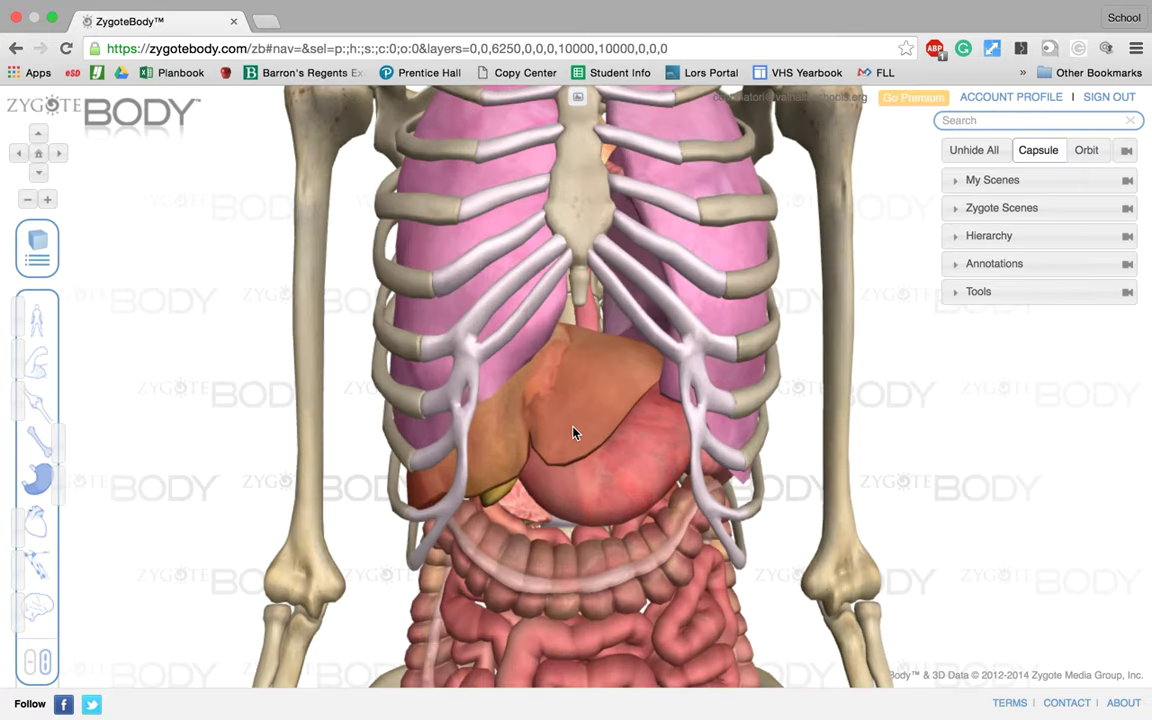
{"action": "scroll", "coordinate": [573, 432], "scroll_direction": "up", "scroll_amount": 3}
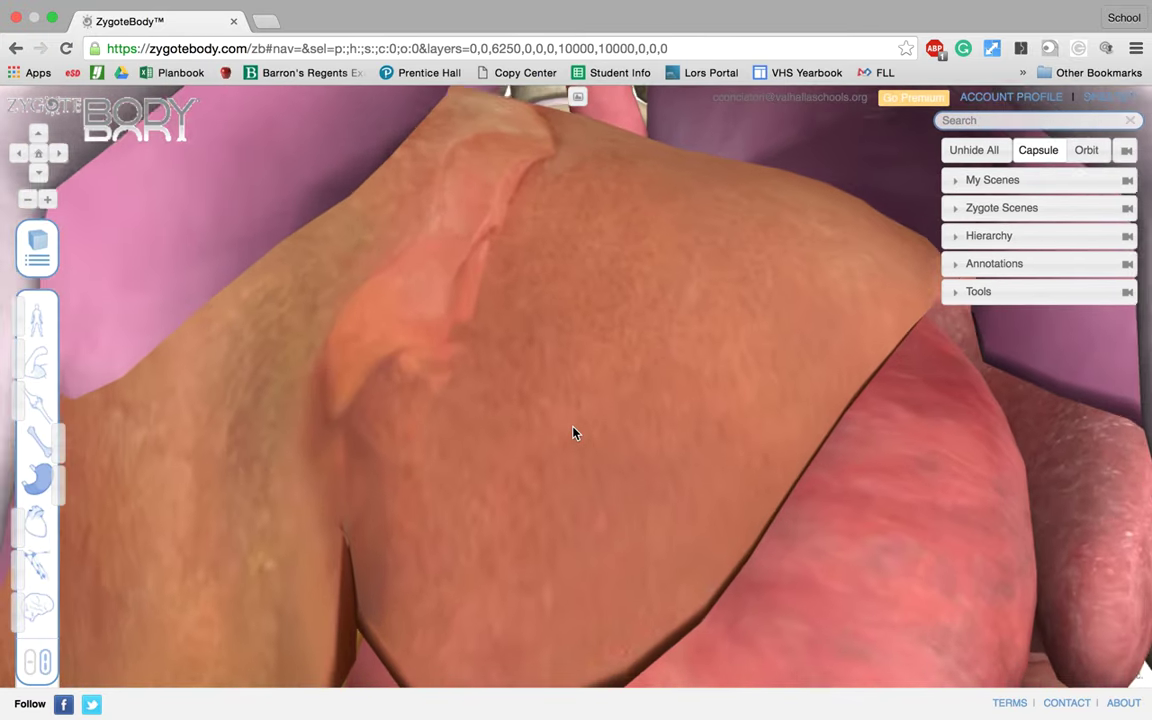
{"action": "scroll", "coordinate": [573, 432], "scroll_direction": "down", "scroll_amount": 10}
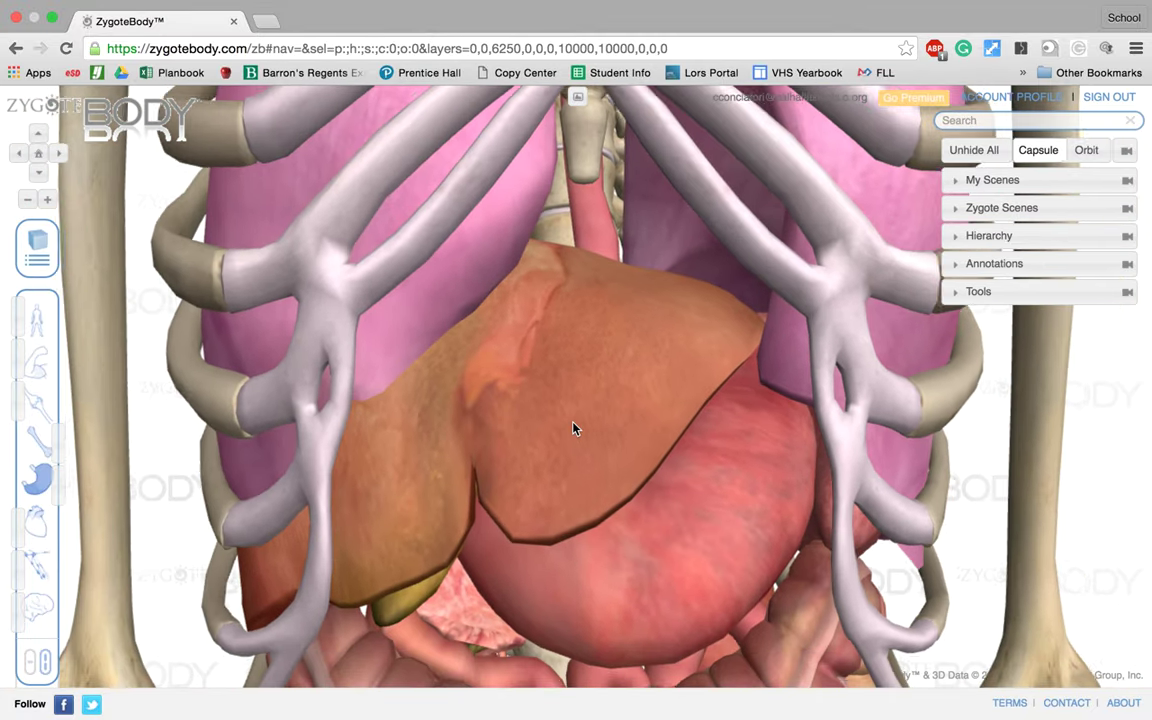
{"action": "scroll", "coordinate": [573, 428], "scroll_direction": "down", "scroll_amount": 5}
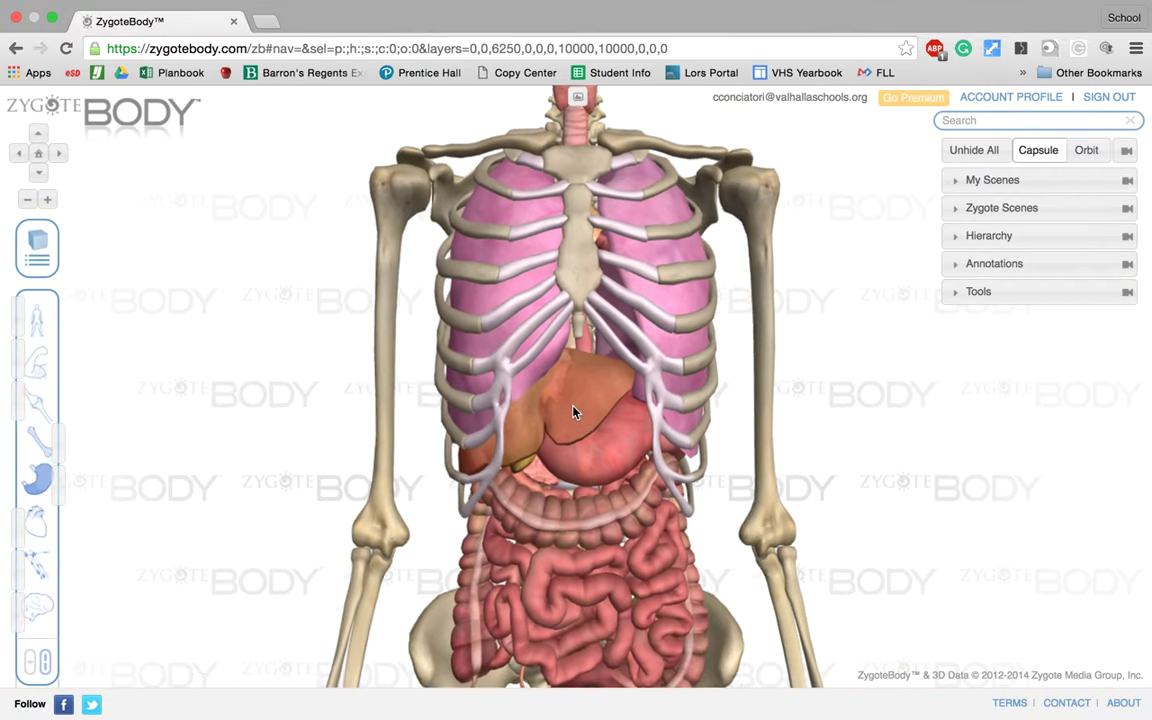
Pan down to the pelvis, rotate to a straight back view, and zoom in on the sacrum.
{"action": "right_click_drag", "start_coordinate": [586, 540], "coordinate": [586, 308]}
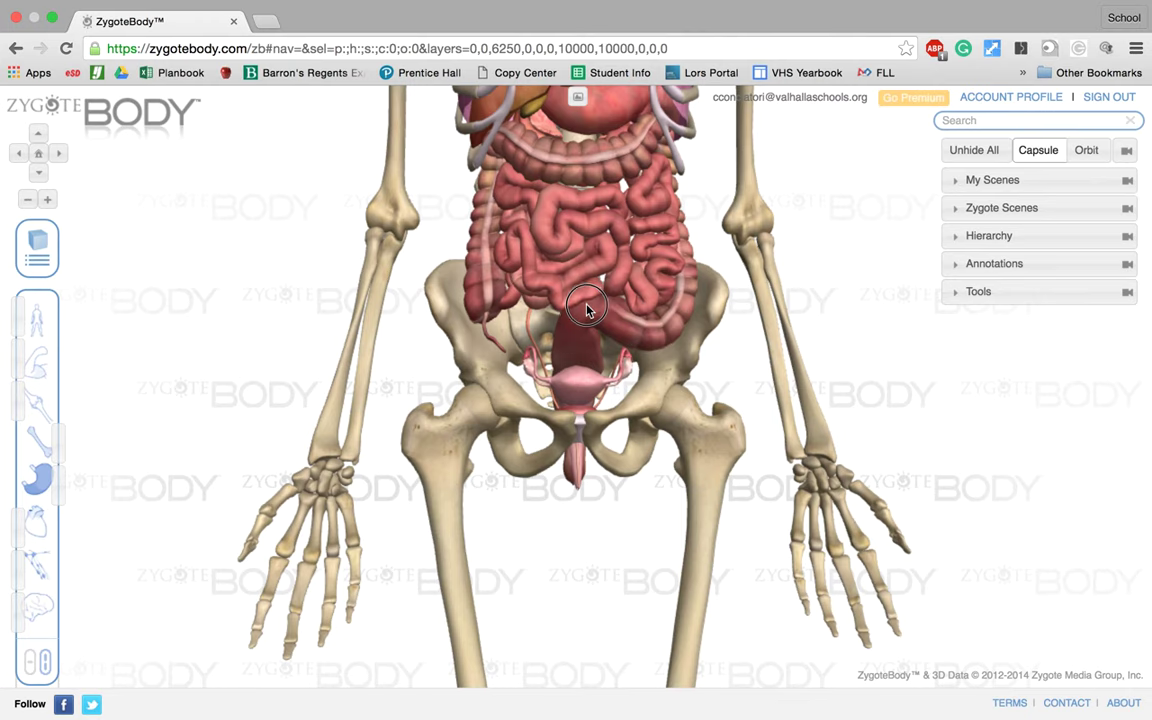
{"action": "left_click_drag", "start_coordinate": [586, 308], "coordinate": [740, 342]}
{"action": "left_click_drag", "start_coordinate": [586, 339], "coordinate": [651, 385]}
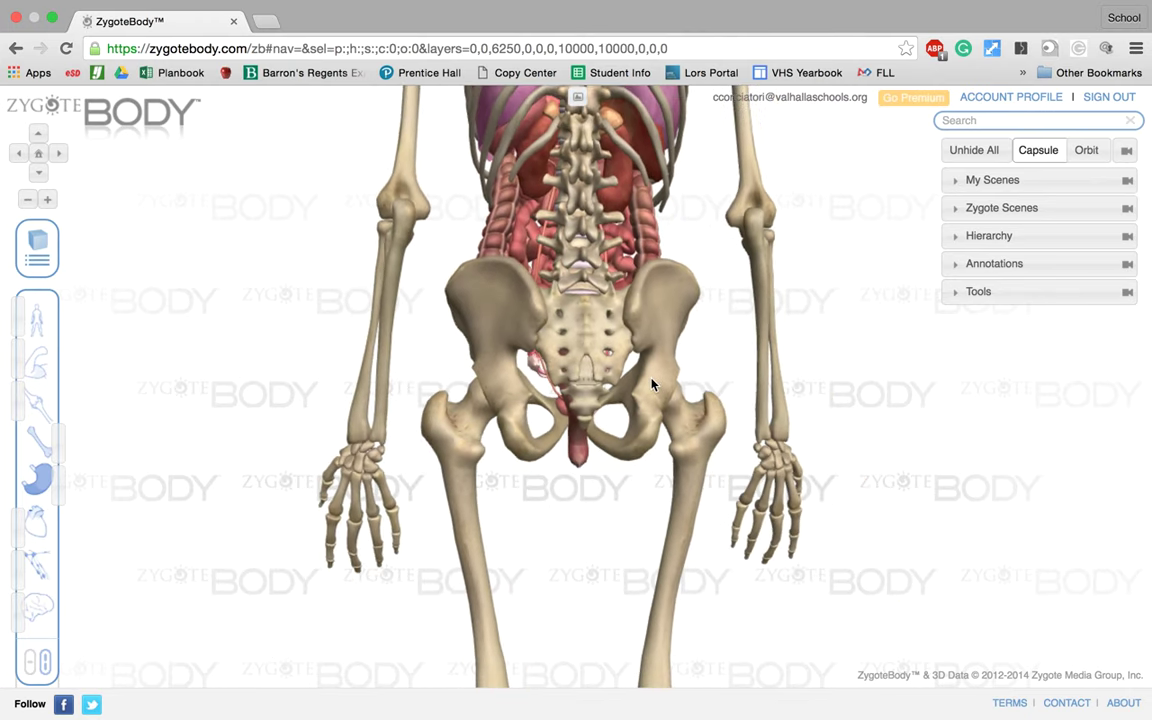
{"action": "scroll", "coordinate": [651, 385], "scroll_direction": "up", "scroll_amount": 5}
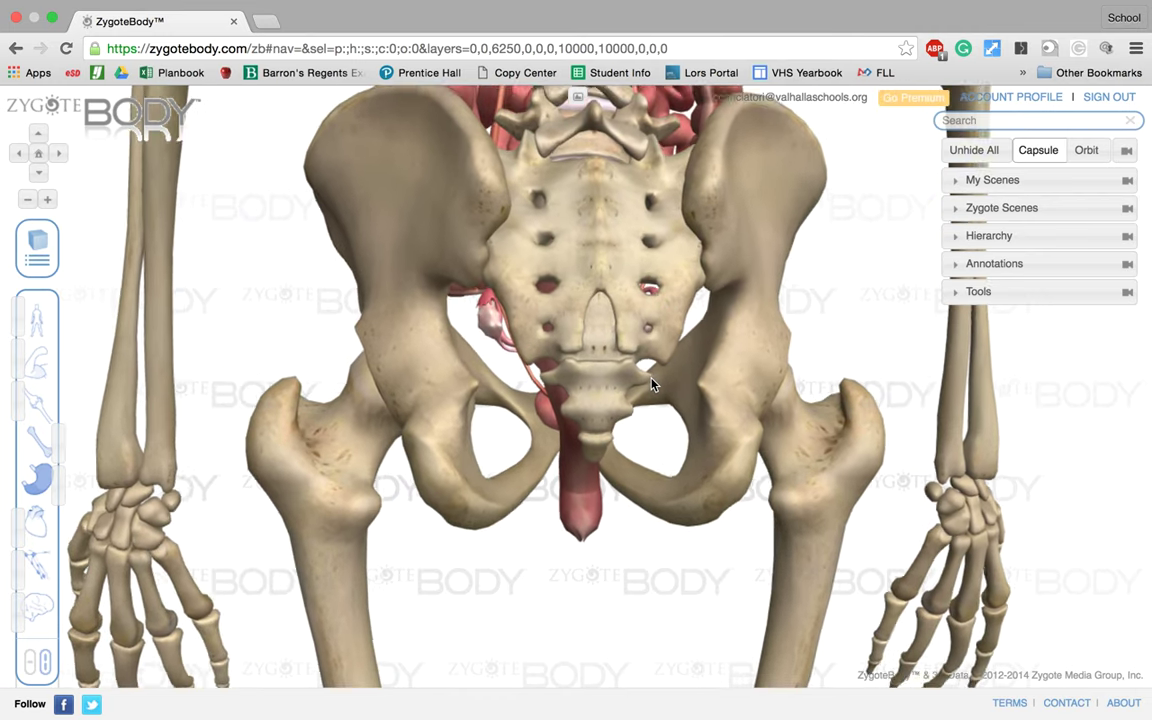
{"action": "scroll", "coordinate": [651, 385], "scroll_direction": "up", "scroll_amount": 3}
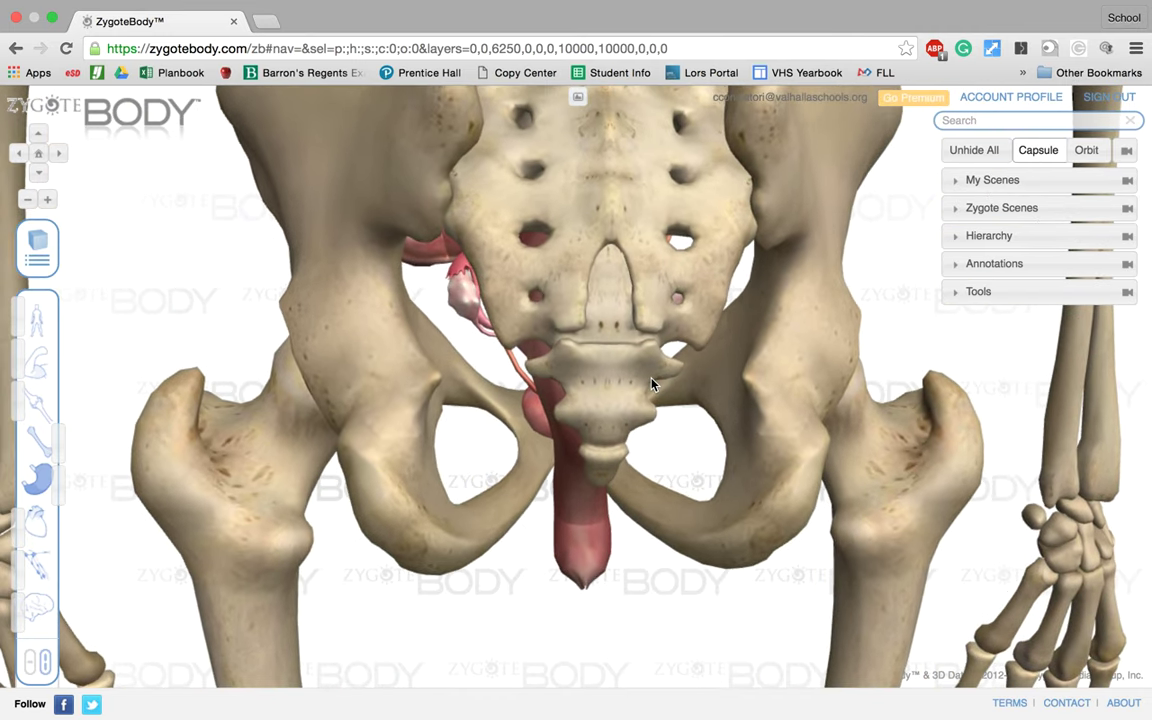
Tilt to the lumbar spine, turn to the hip bone, zoom out, and tilt to the ribcage.
{"action": "left_click_drag", "start_coordinate": [620, 255], "coordinate": [611, 405]}
{"action": "left_click_drag", "start_coordinate": [445, 380], "coordinate": [706, 395]}
{"action": "scroll", "coordinate": [706, 395], "scroll_direction": "down", "scroll_amount": 5}
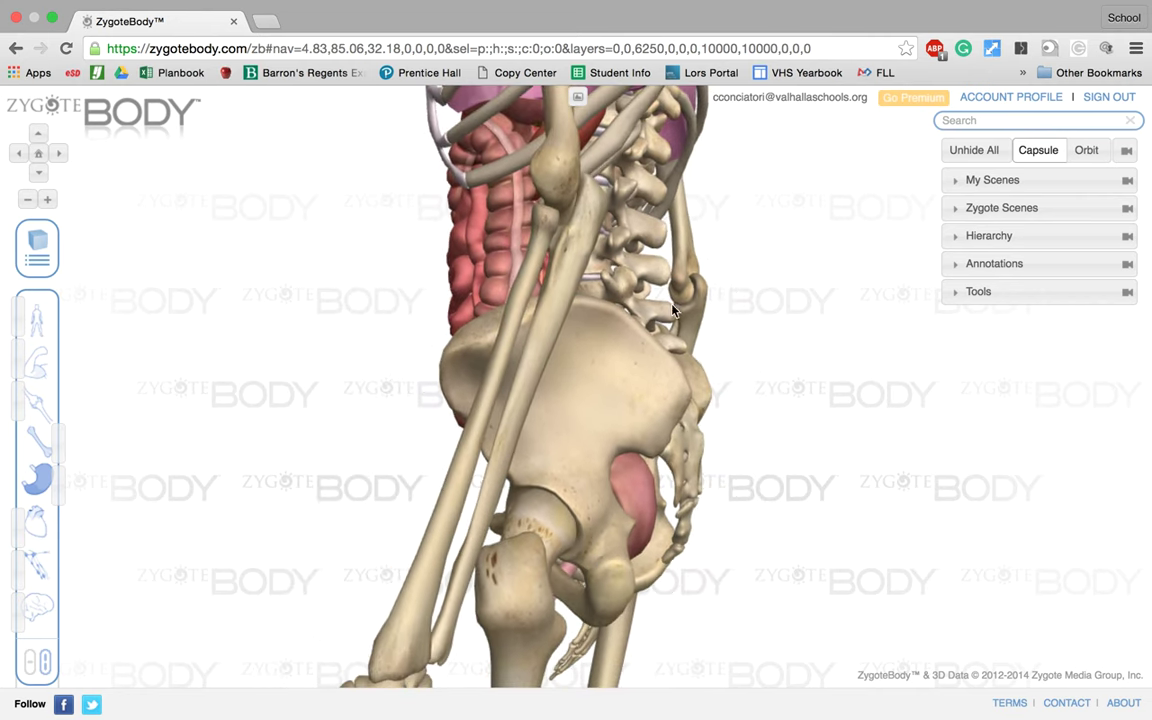
{"action": "left_click_drag", "start_coordinate": [504, 147], "coordinate": [474, 236]}
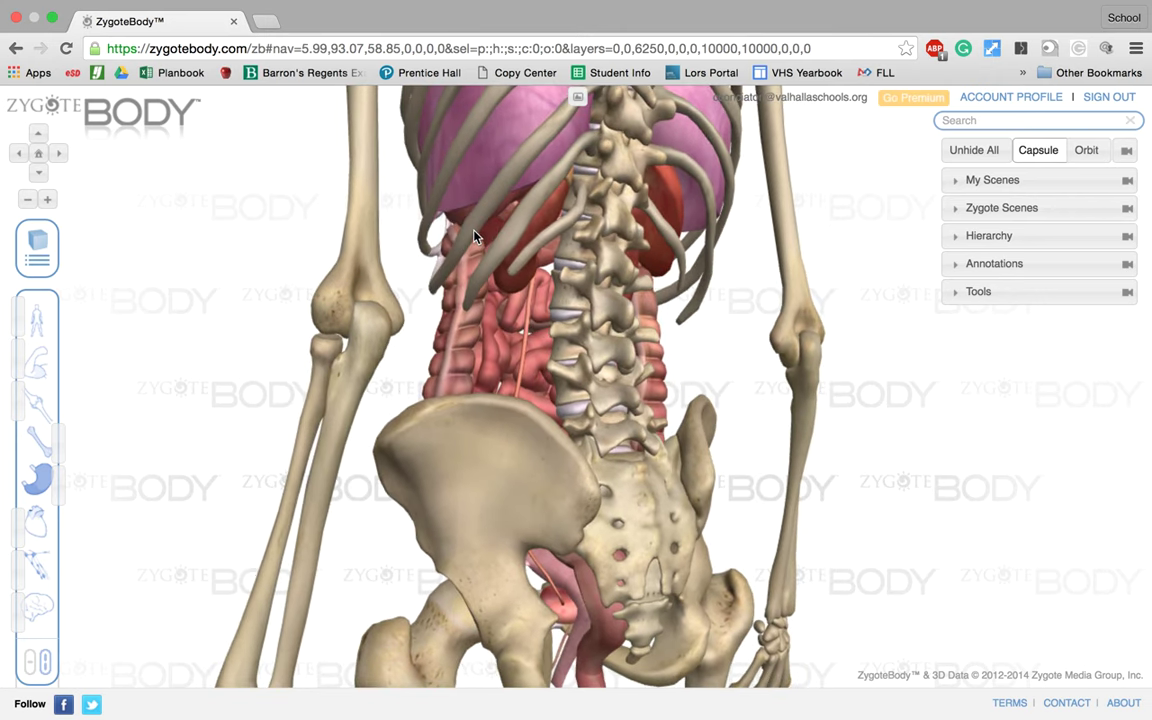
Zoom in on the lower back, out, and back in with the zoom buttons.
{"action": "left_click", "coordinate": [47, 200]}
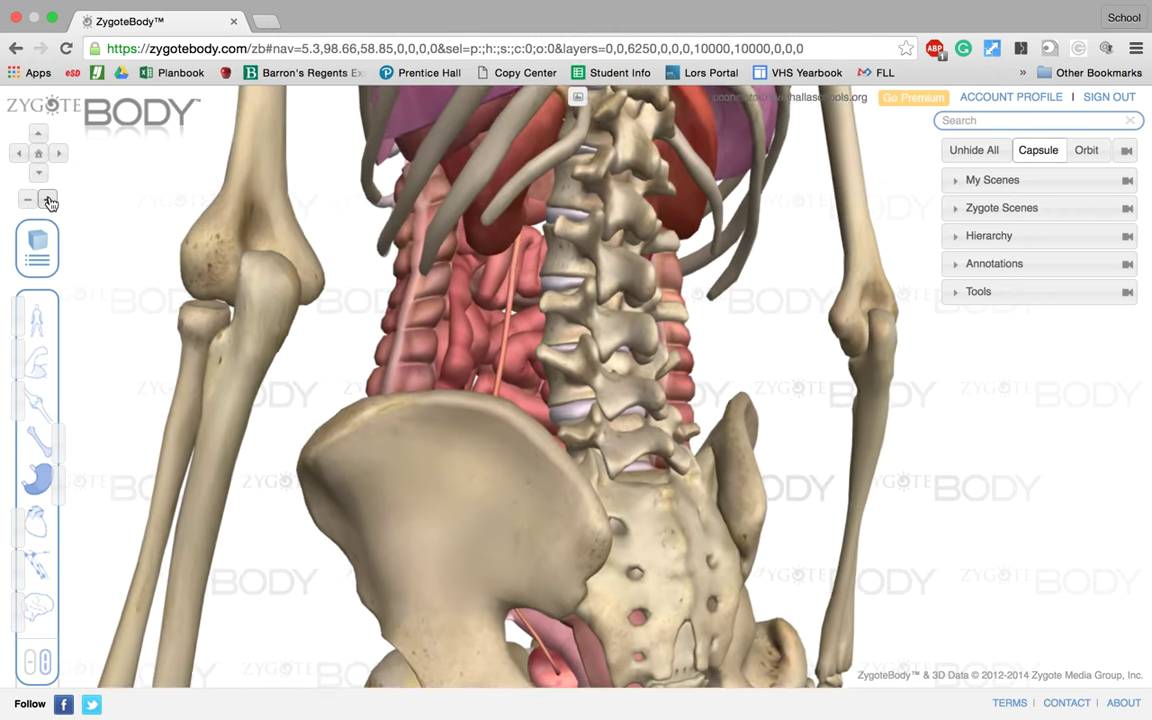
{"action": "left_click", "coordinate": [27, 201]}
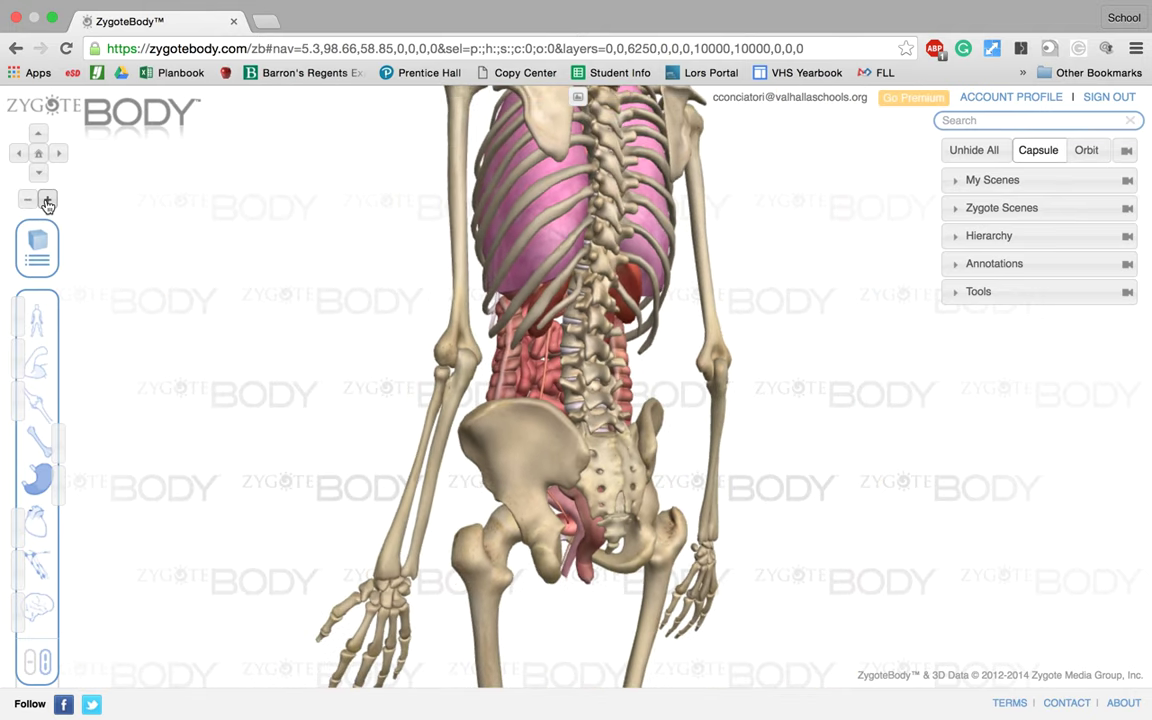
{"action": "left_click", "coordinate": [47, 201]}
Rotate and tilt the body with the navigation arrows, then reset to the front view.
{"action": "left_click", "coordinate": [59, 152]}
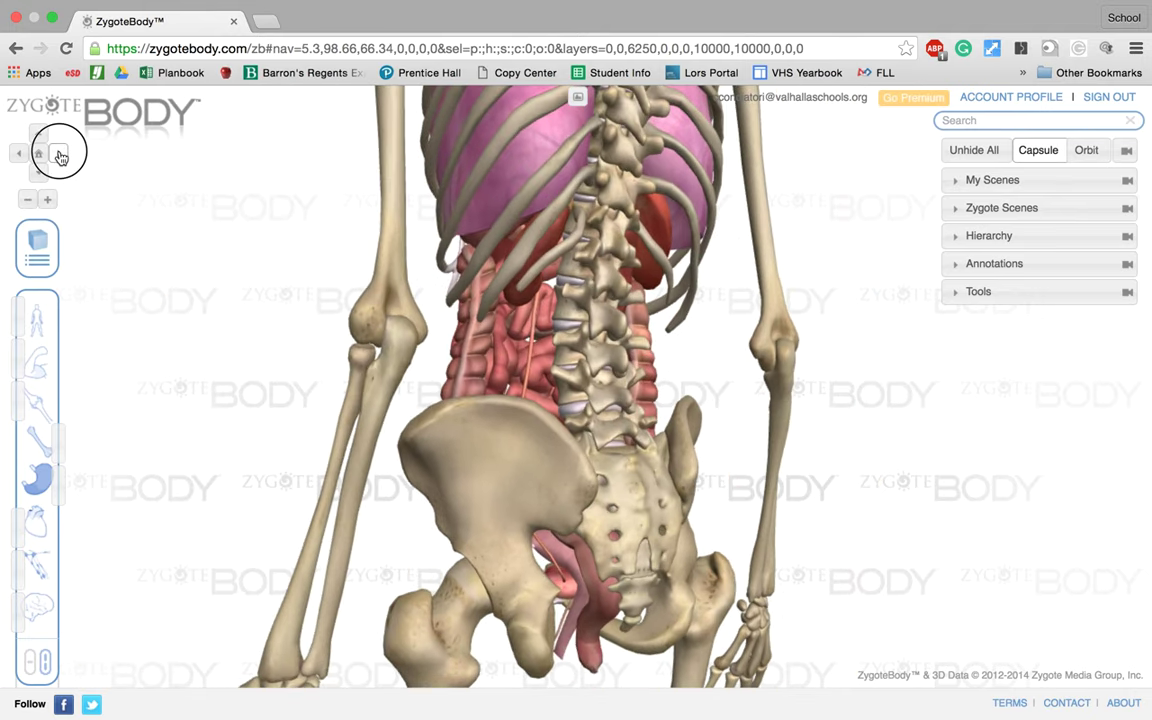
{"action": "left_click", "coordinate": [19, 153]}
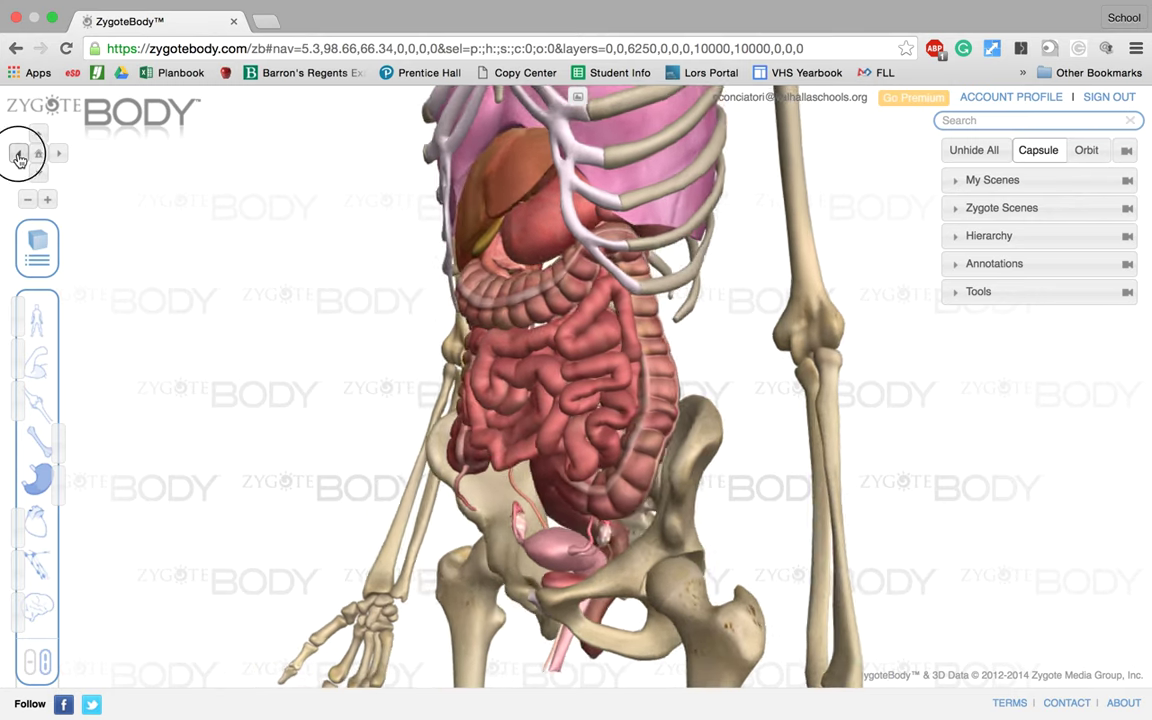
{"action": "left_click", "coordinate": [39, 175]}
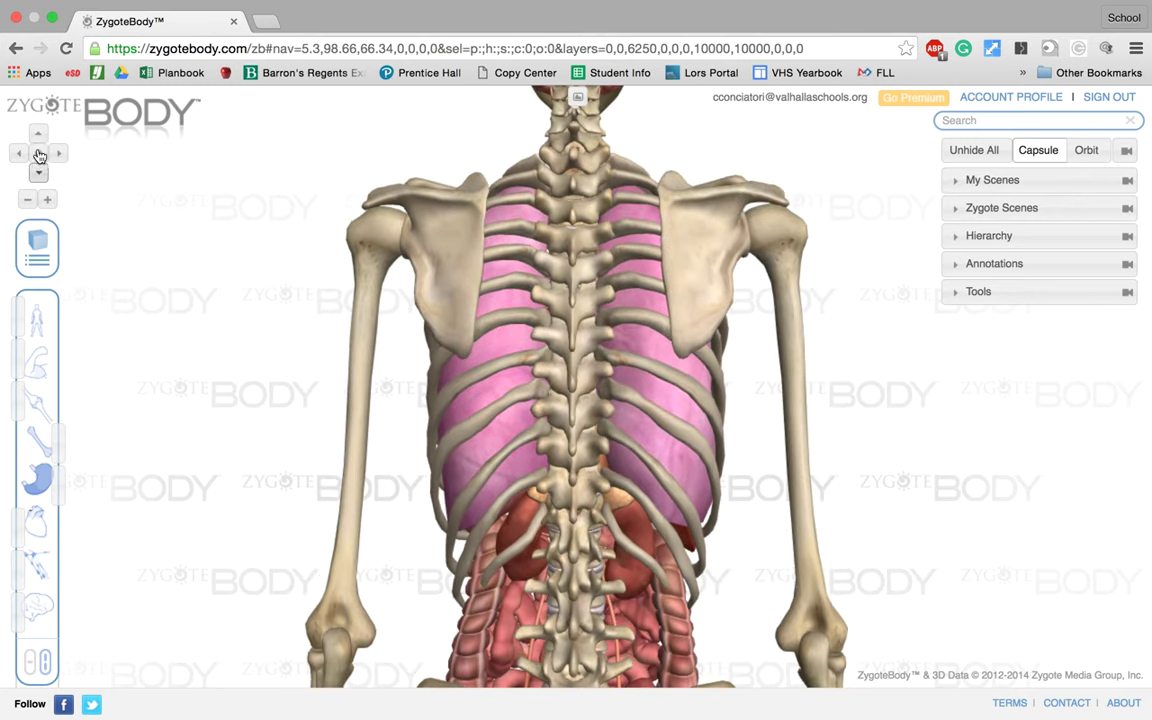
{"action": "left_click", "coordinate": [37, 136]}
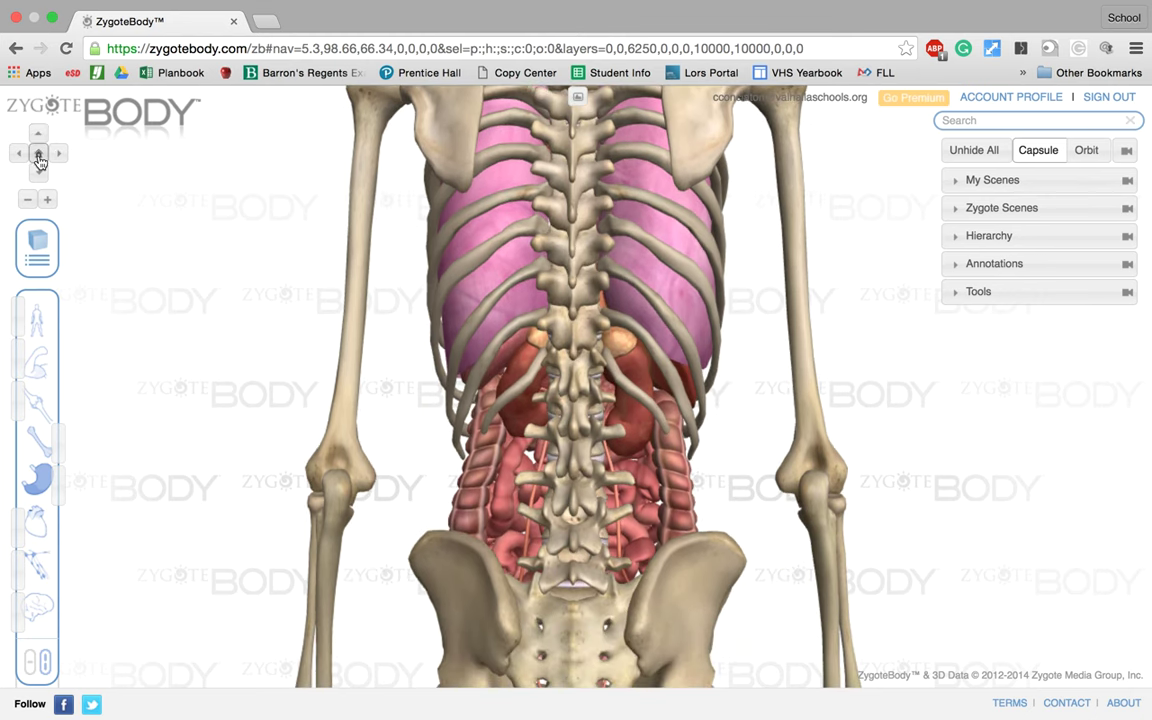
{"action": "left_click", "coordinate": [39, 152]}
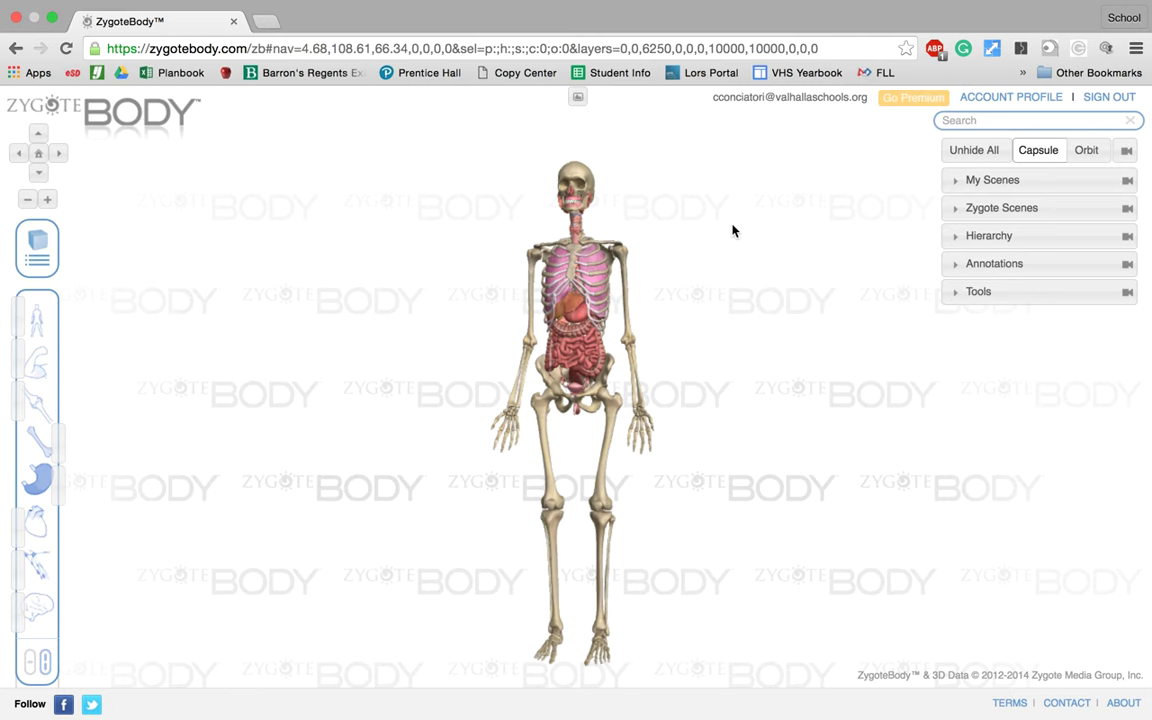
{"action": "left_click", "coordinate": [955, 186]}
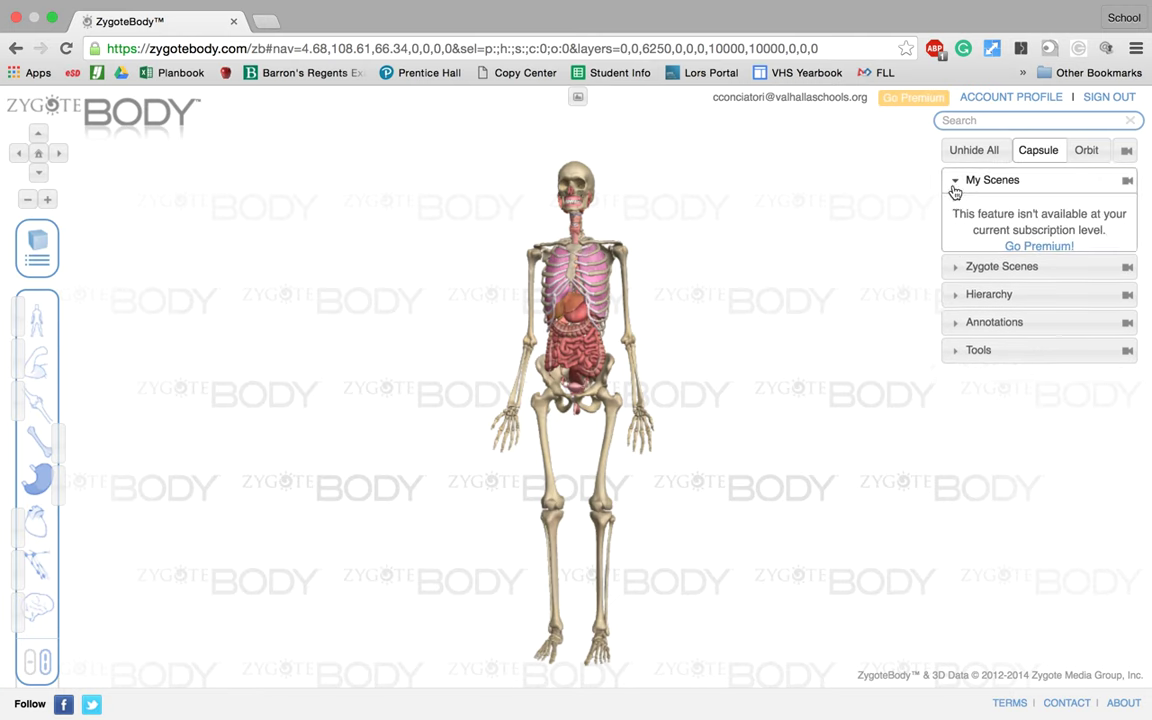
{"action": "left_click", "coordinate": [955, 291]}
{"action": "left_click", "coordinate": [953, 318]}
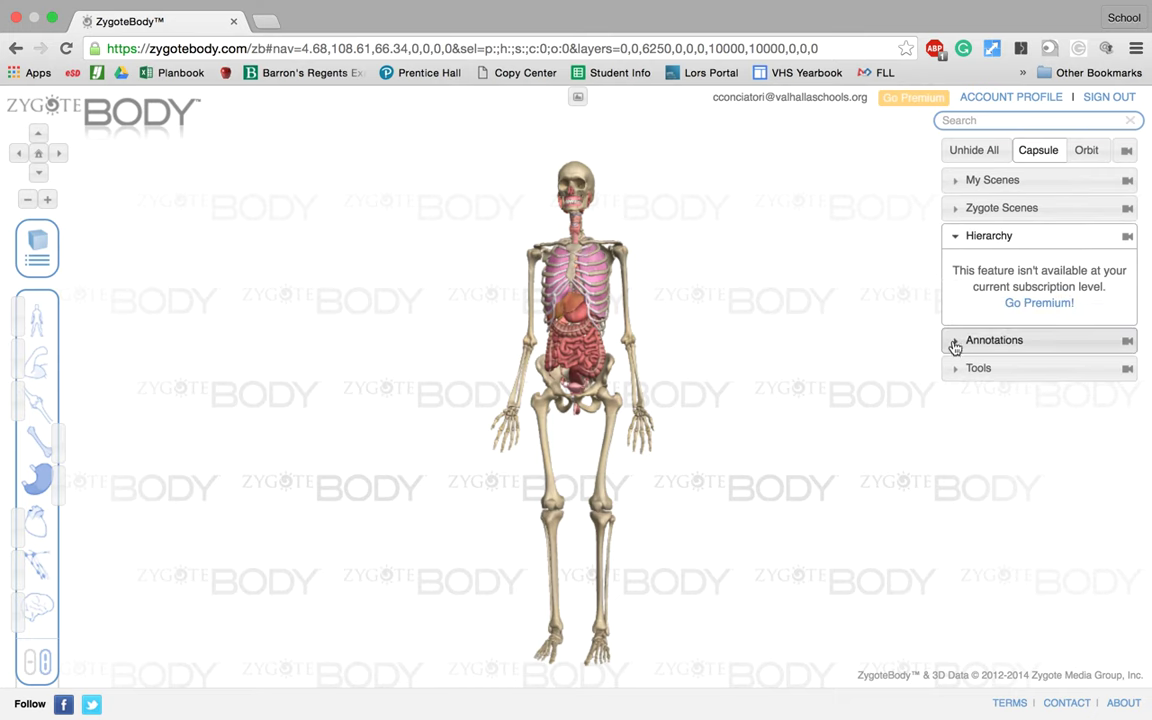
{"action": "left_click", "coordinate": [955, 348]}
{"action": "left_click", "coordinate": [957, 373]}
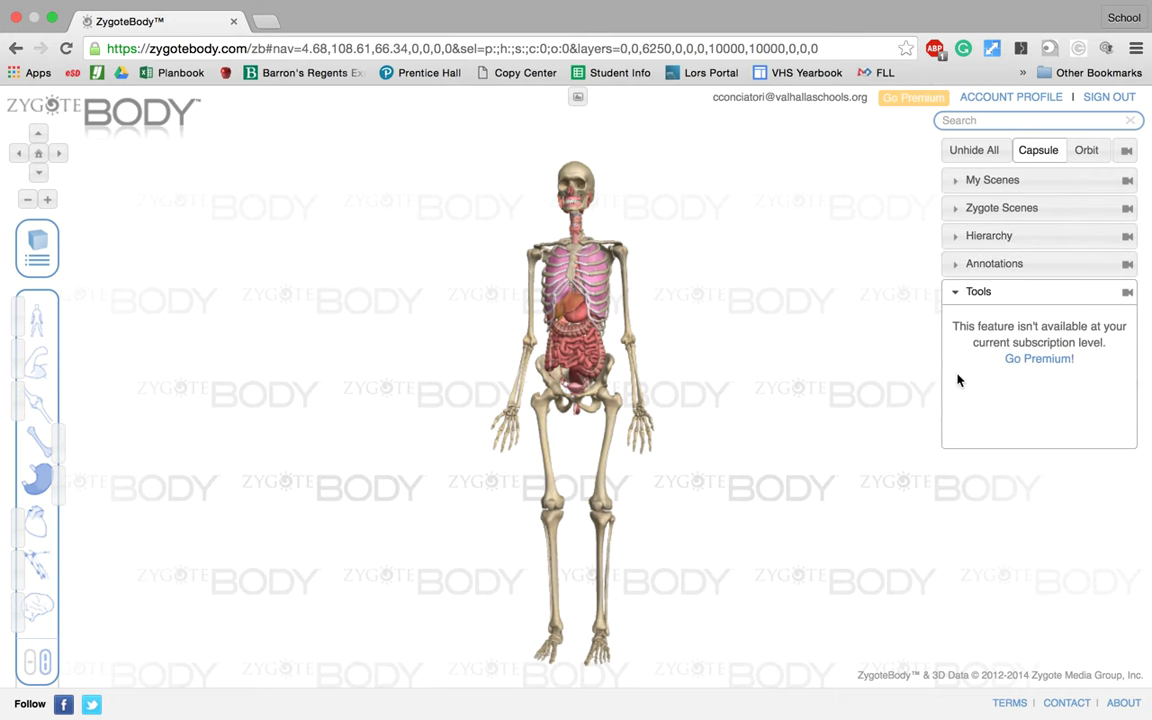
{"action": "left_click", "coordinate": [958, 293]}
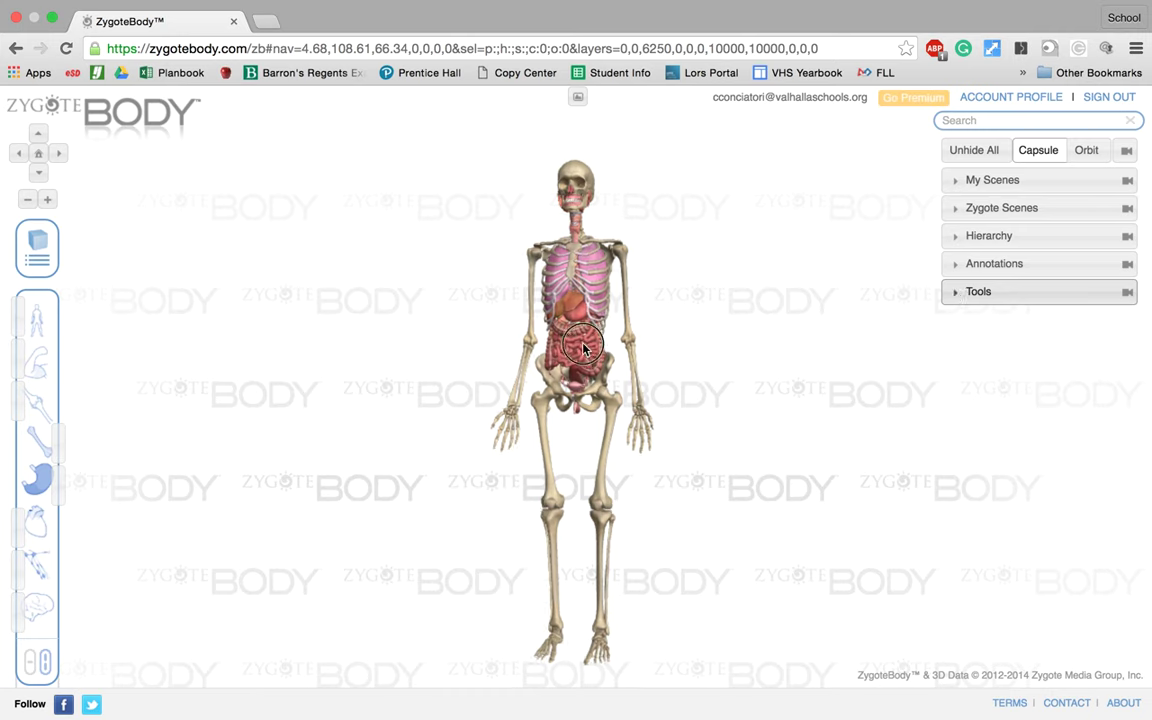
Rotate the skeleton slightly off straight-on, keeping it mostly facing the viewer.
{"action": "left_click_drag", "start_coordinate": [450, 425], "coordinate": [523, 341]}
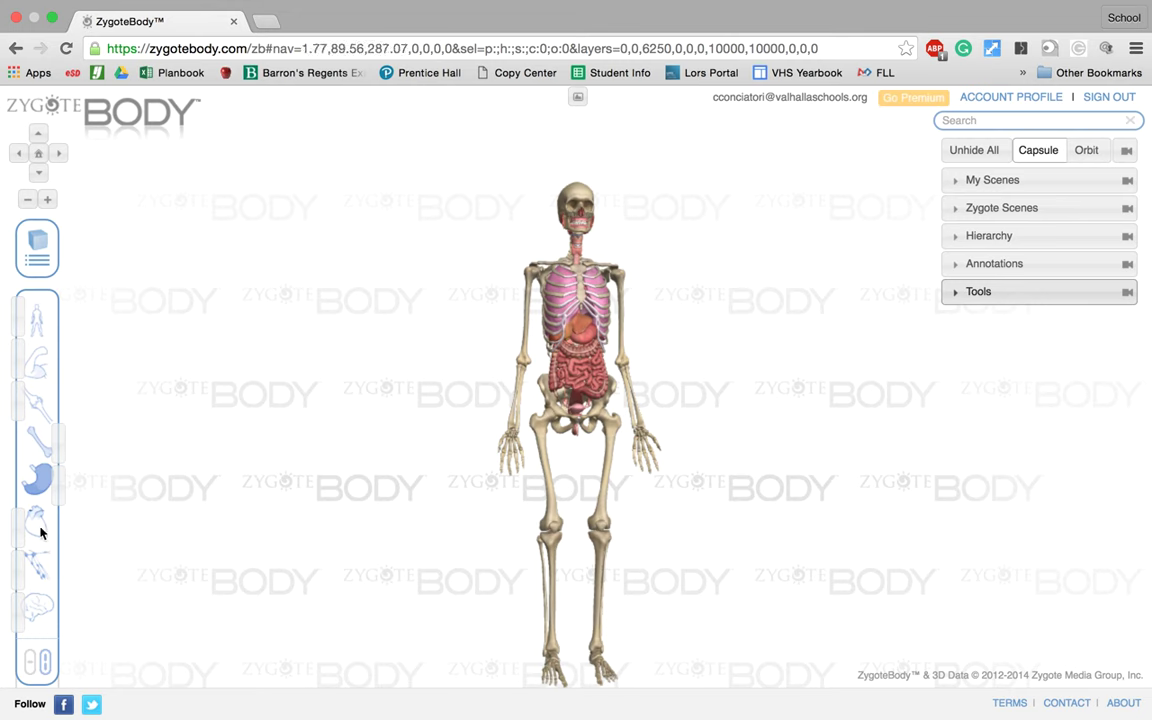